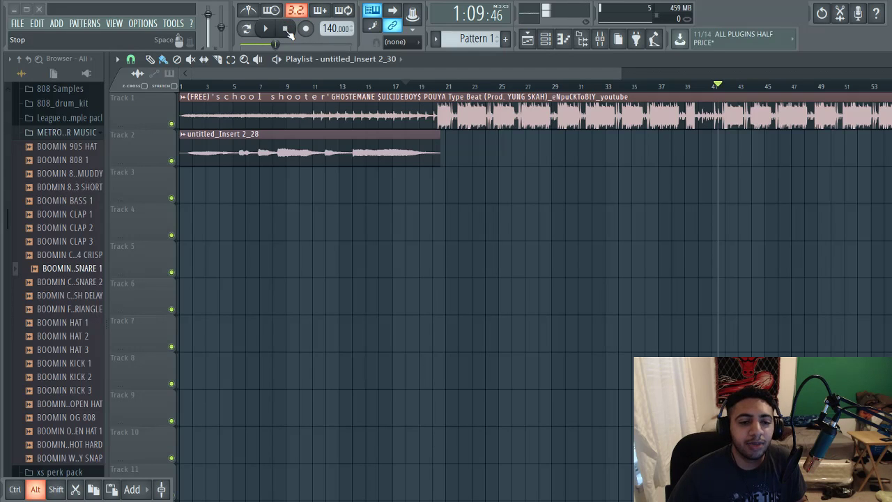
- Replay the beat and first vocal take from the top, then switch to the Notepad lyrics
left_click(287, 30)
left_click(264, 32)
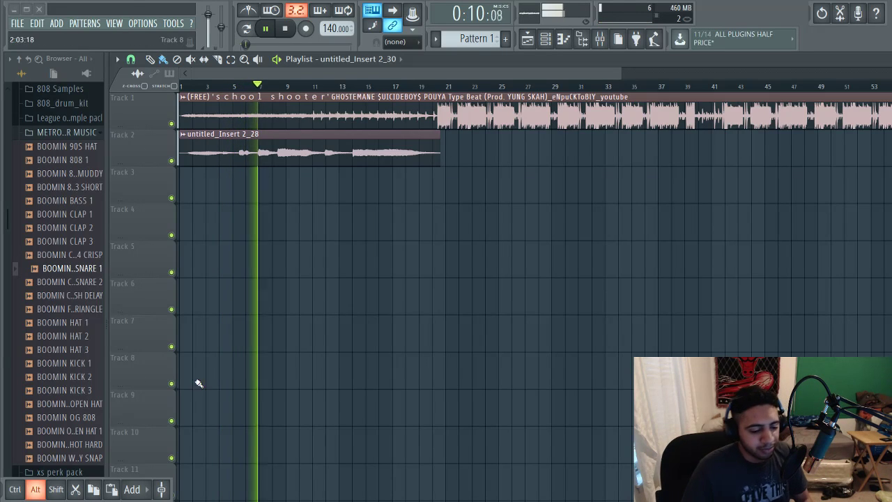
key("alt+Tab")
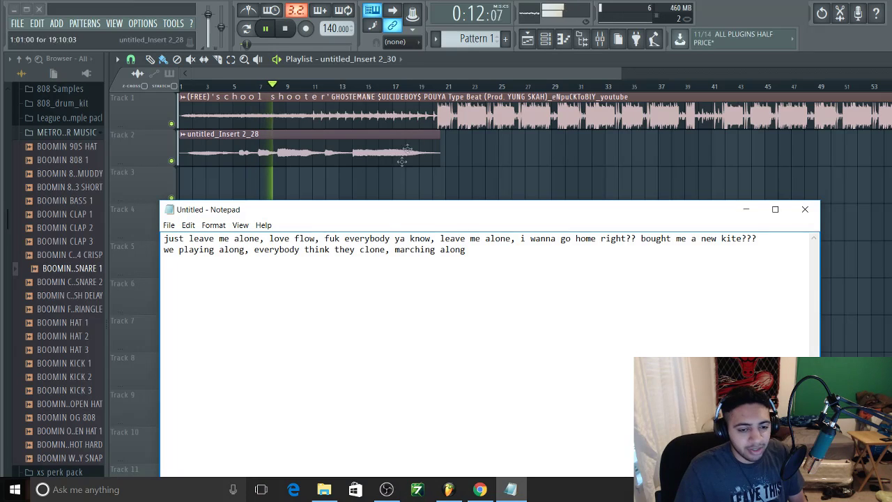
- Nudge the Notepad lyrics window up and right, then bring up FL Studio's mixer on the REC insert
left_click_drag(408, 209, 410, 195)
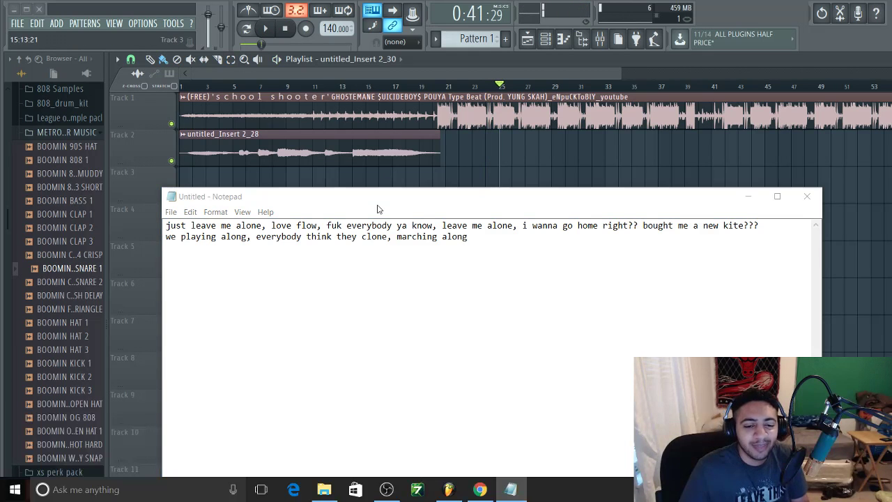
left_click_drag(379, 202, 388, 200)
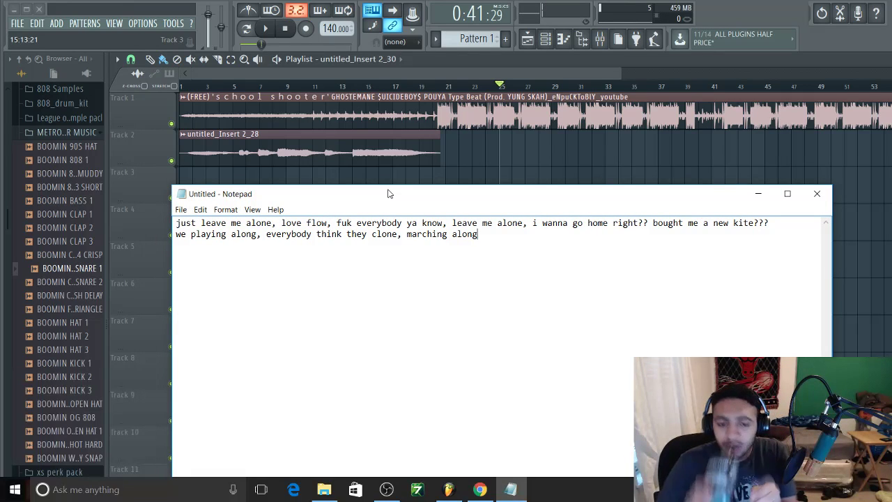
left_click(600, 40)
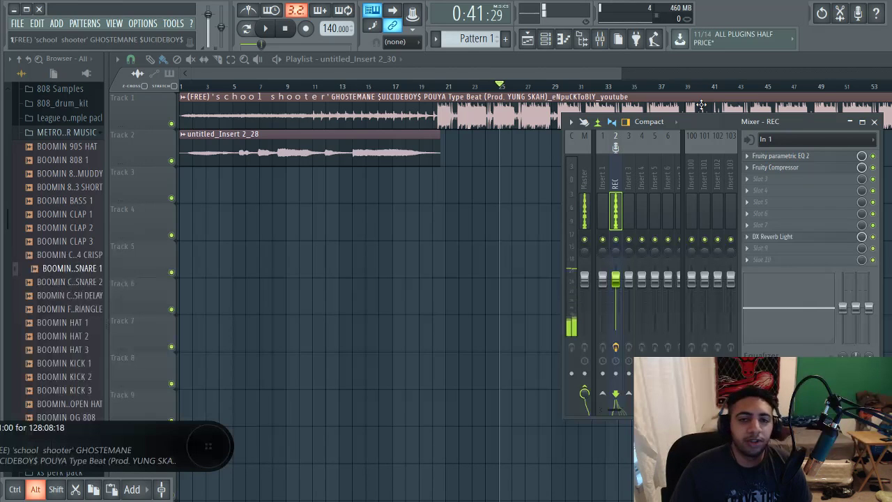
- Raise the band 1 low shelf in the REC insert's Fruity parametric EQ 2, then close it
left_click_drag(708, 122, 605, 126)
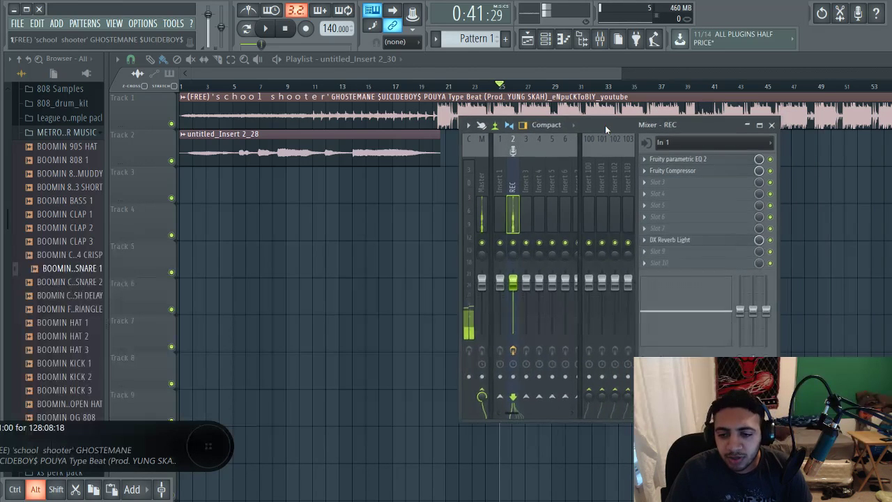
left_click(689, 160)
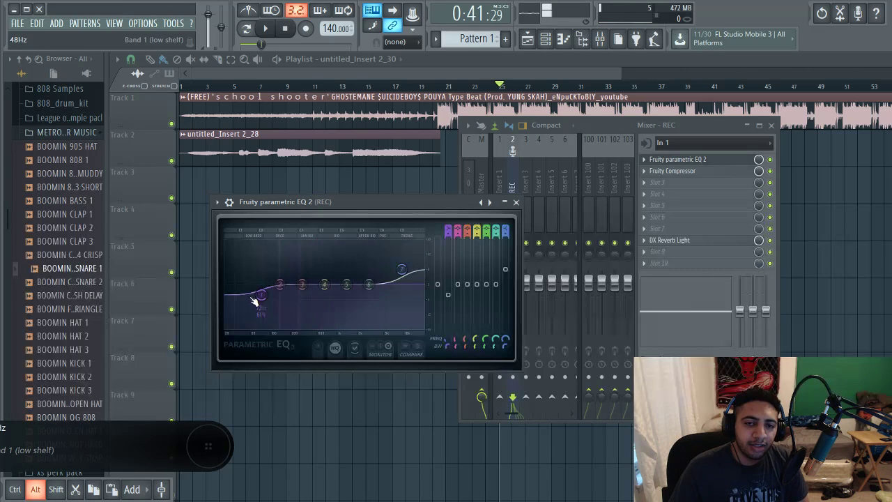
left_click_drag(263, 299, 264, 291)
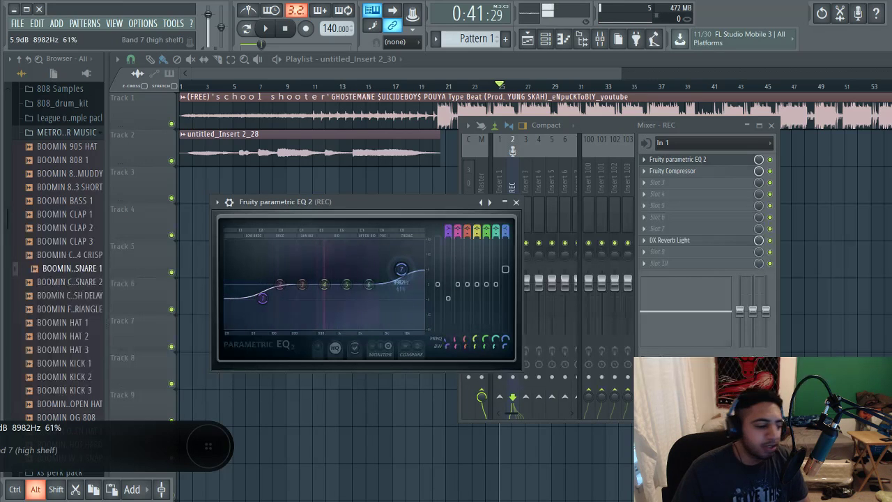
left_click(517, 203)
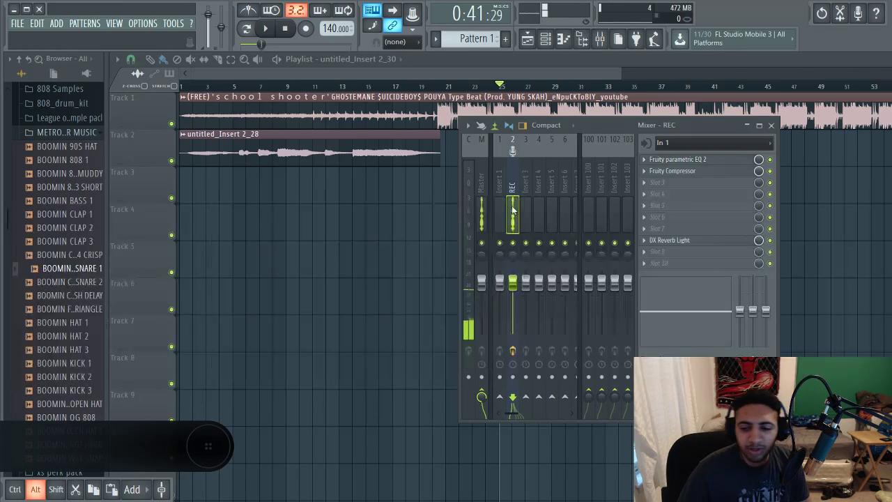
- Review the REC Fruity Compressor at −19.7 dB threshold, 2.2:1 ratio, 8.4 dB gain, then close it
left_click(695, 173)
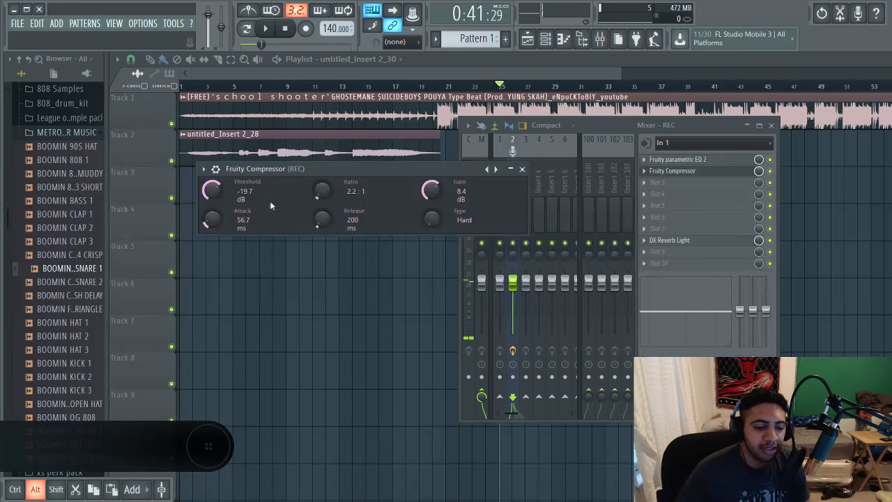
left_click(521, 170)
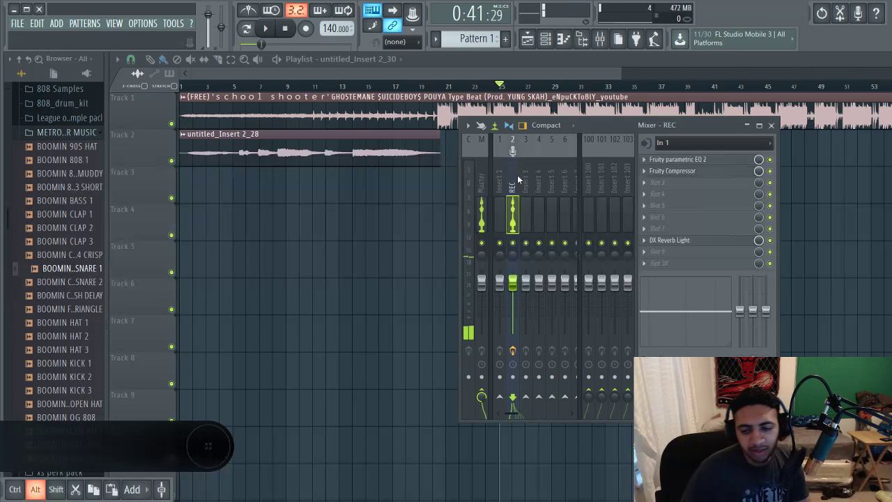
- Load the Medium room dark preset on the REC insert's DX Reverb Light
left_click(661, 240)
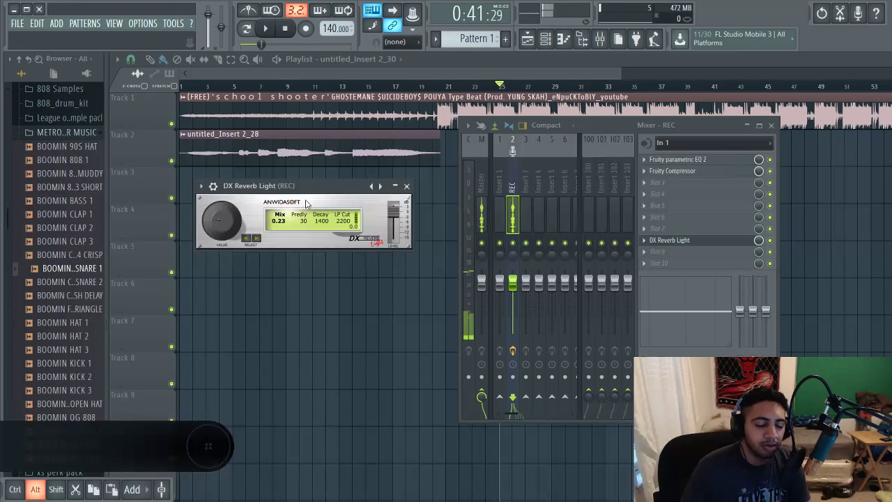
left_click(200, 187)
mouse_move(218, 220)
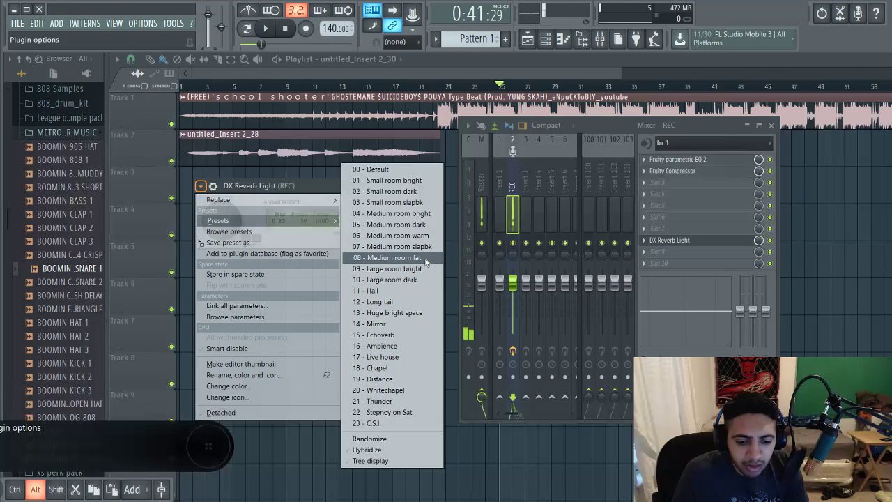
left_click(425, 224)
left_click(407, 185)
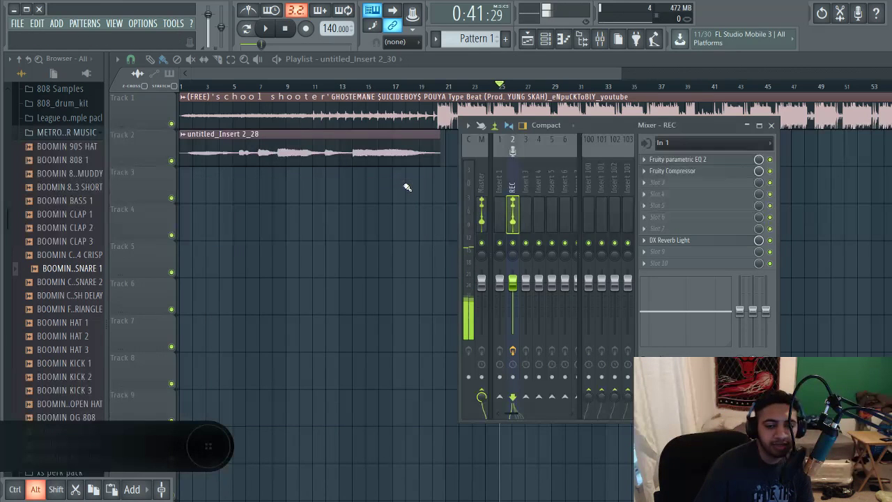
- Turn the DX Reverb Light mix knob down to 0.14
left_click(739, 240)
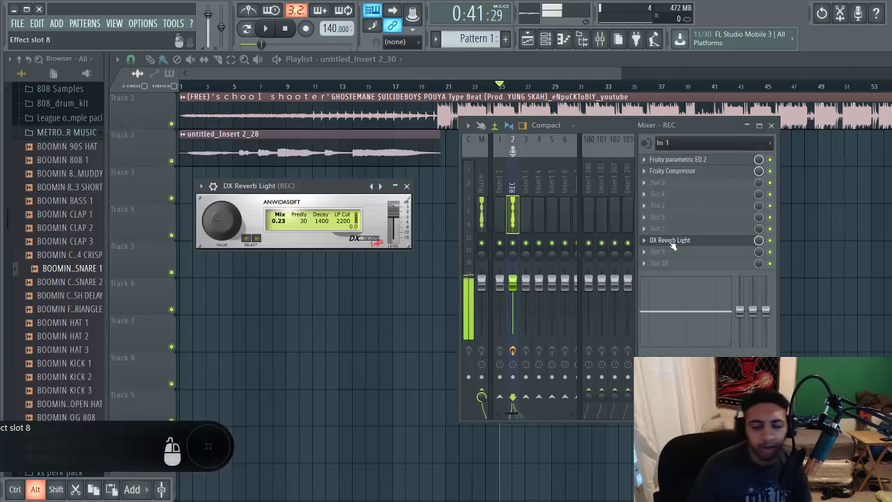
left_click_drag(234, 219, 228, 233)
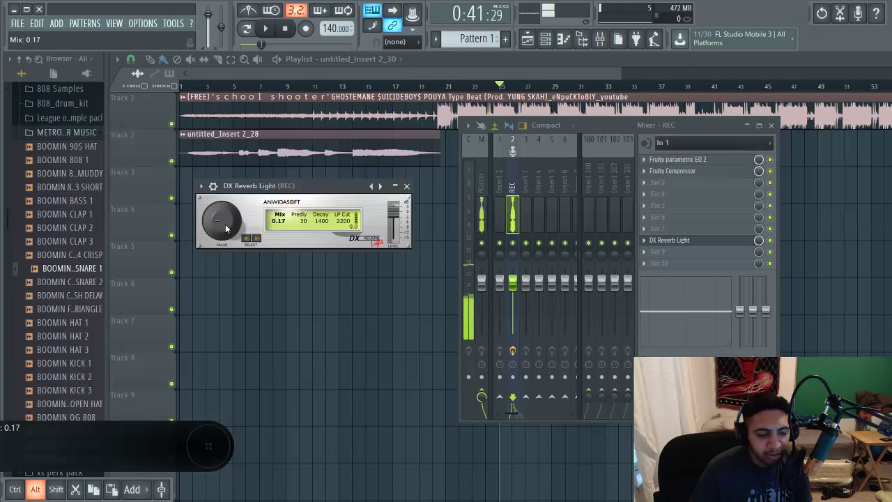
left_click(406, 186)
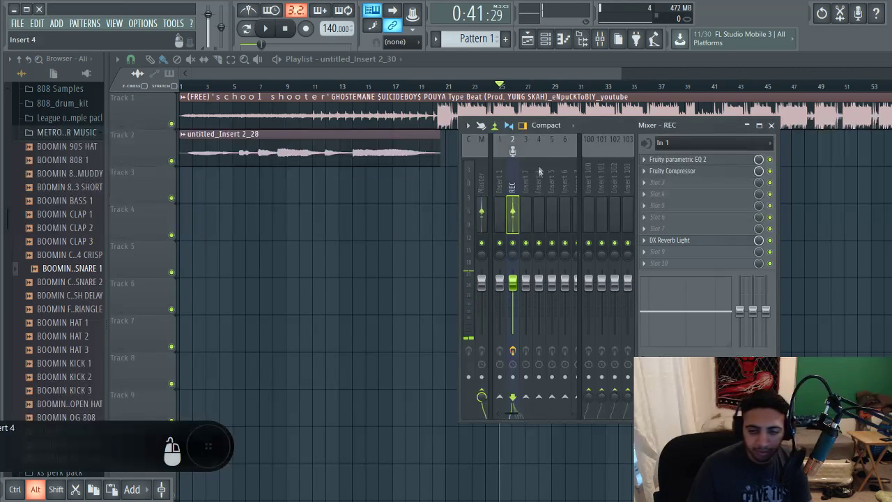
- Cue the song to bar 19 and preview it alongside the lyrics
mouse_move(590, 127)
left_mouse_down()
mouse_move(541, 228)
mouse_move(532, 228)
left_mouse_up()
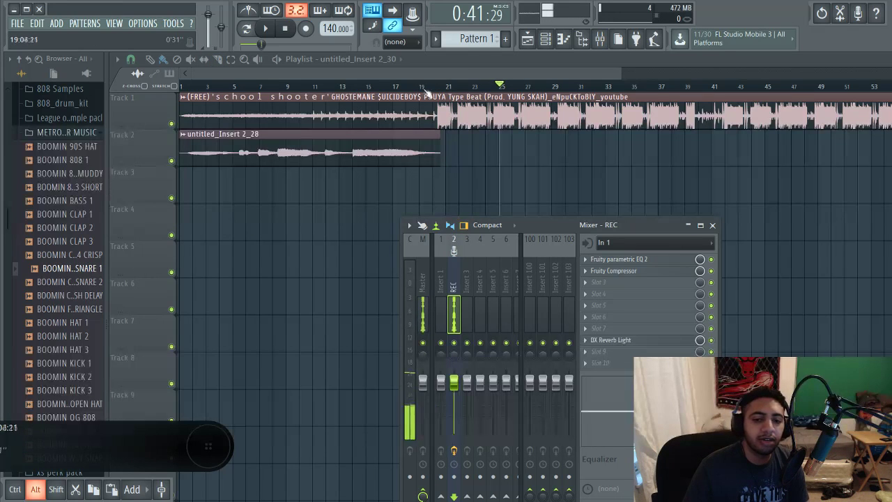
left_click(424, 87)
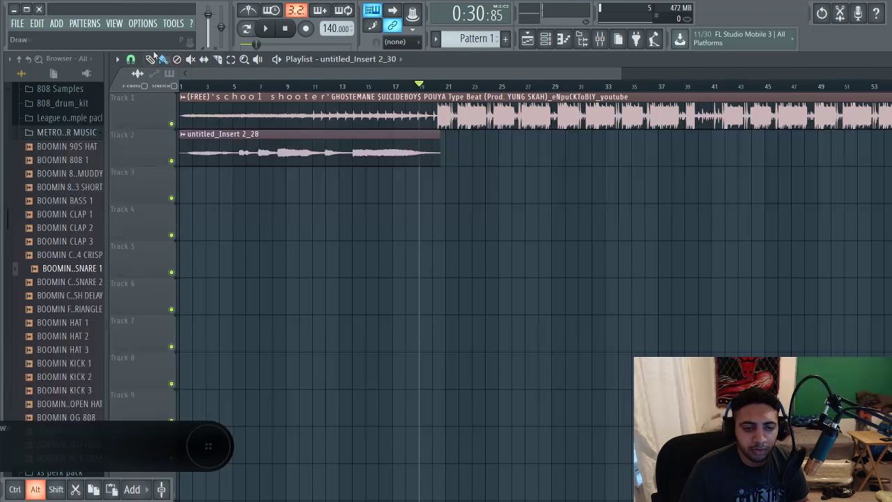
key("space")
key("alt+Tab")
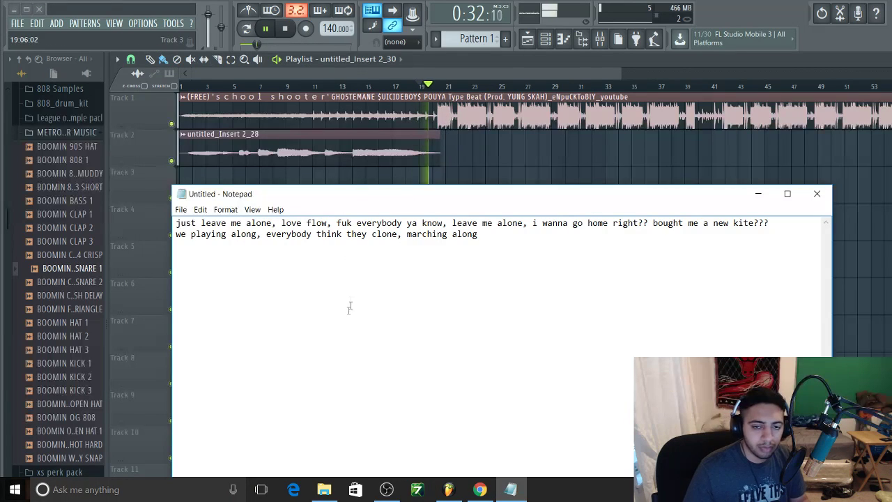
key("alt+Tab")
key("space")
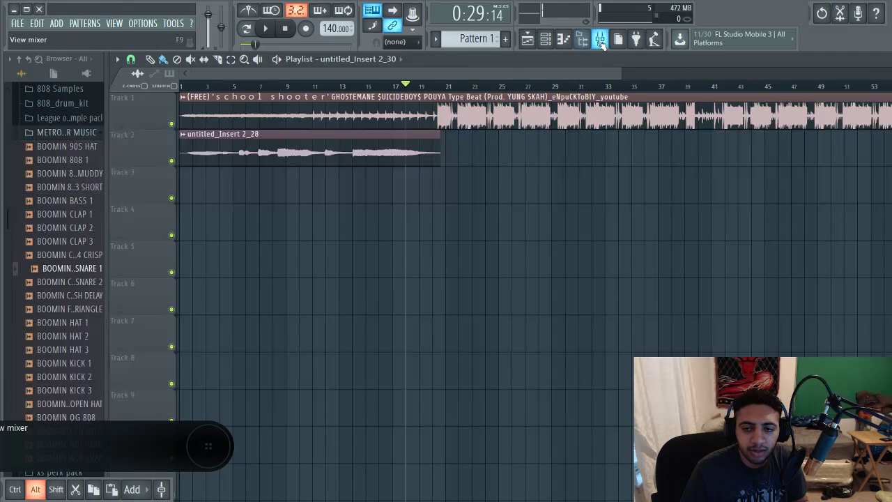
- Record the vocal double as audio into the playlist on Track 3
left_click(599, 38)
key("r")
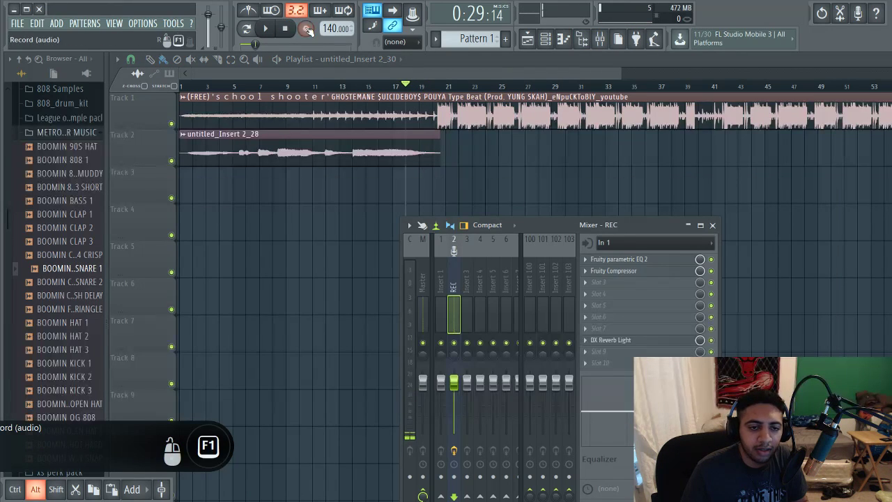
left_click(458, 284)
key("alt+Tab")
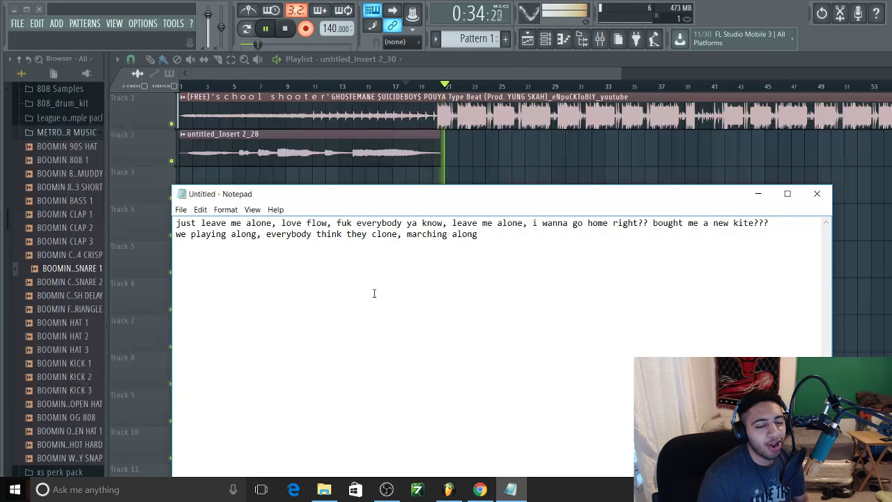
left_click(267, 30)
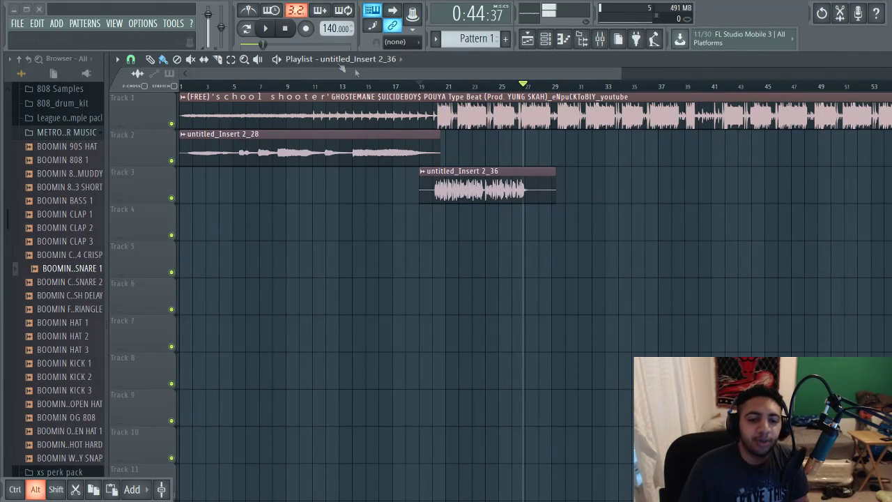
- Play back the new Track 3 double from bar 19 over the beat, then switch to the Notepad lyrics
left_click(285, 34)
left_click(275, 32)
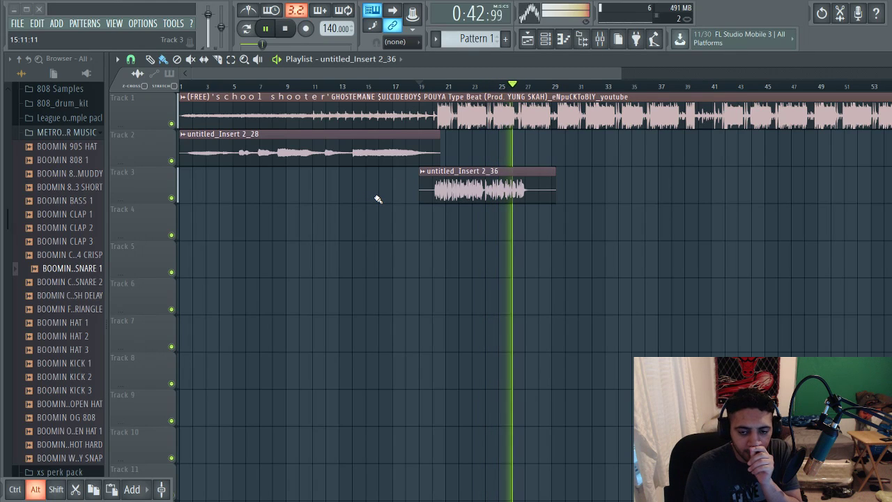
left_click(285, 30)
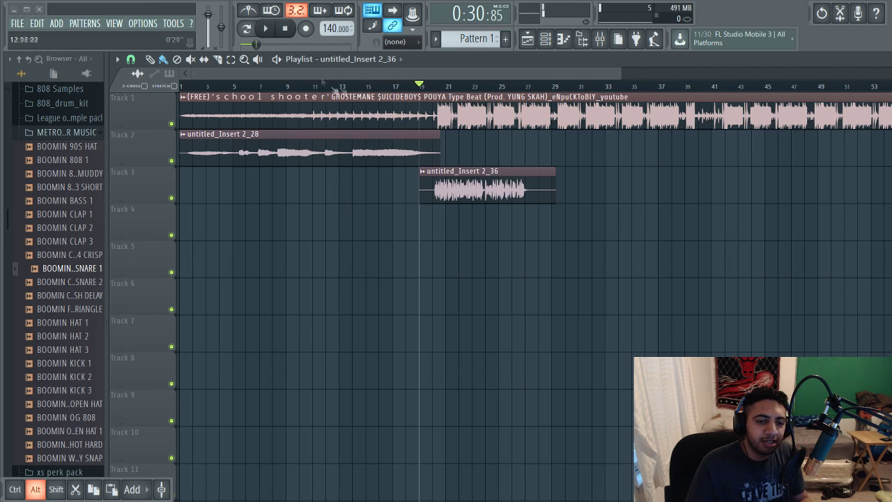
left_click(265, 28)
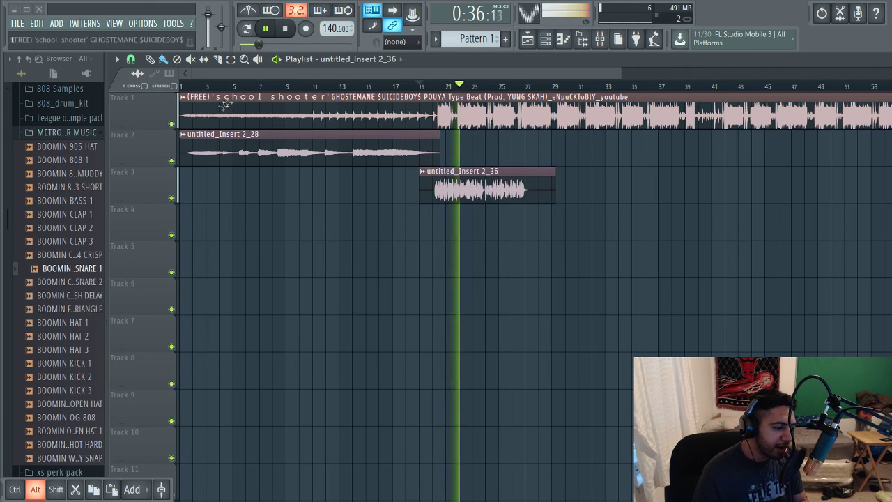
left_click(266, 31)
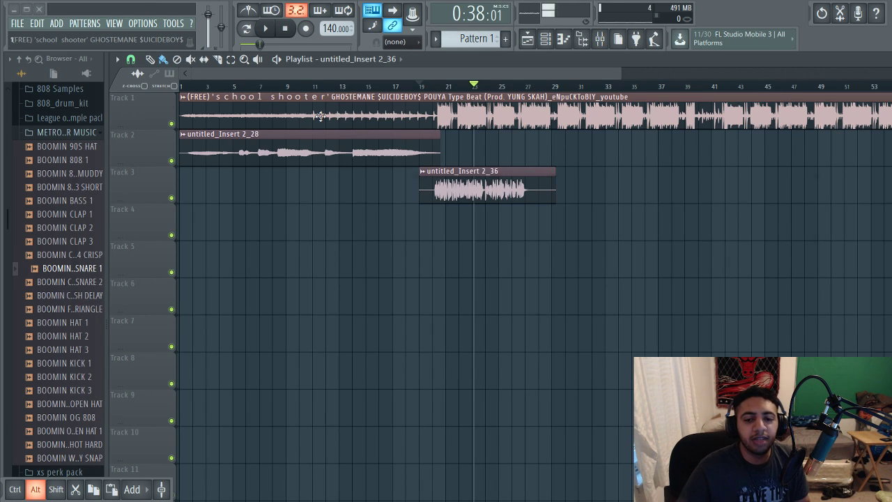
key("alt+Tab")
key("alt+Tab")
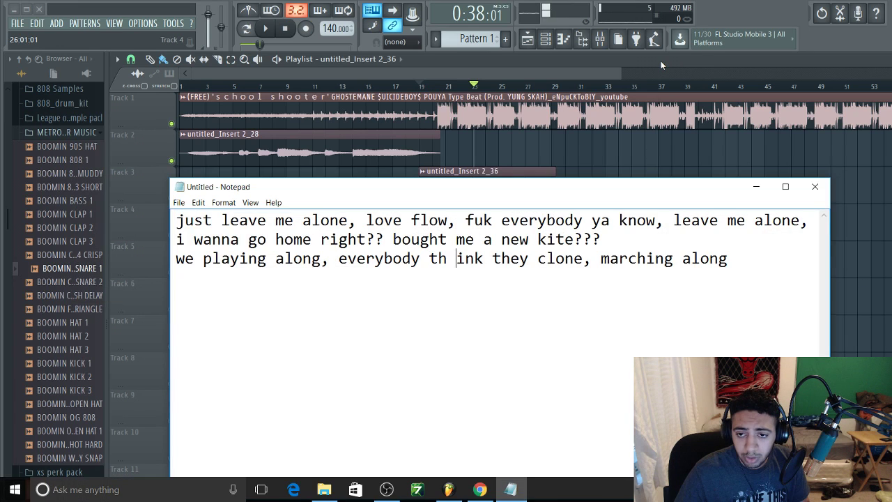
- Nudge the band 7 high shelf of the vocal insert's parametric EQ, then close the mixer
left_click(661, 61)
left_click(599, 38)
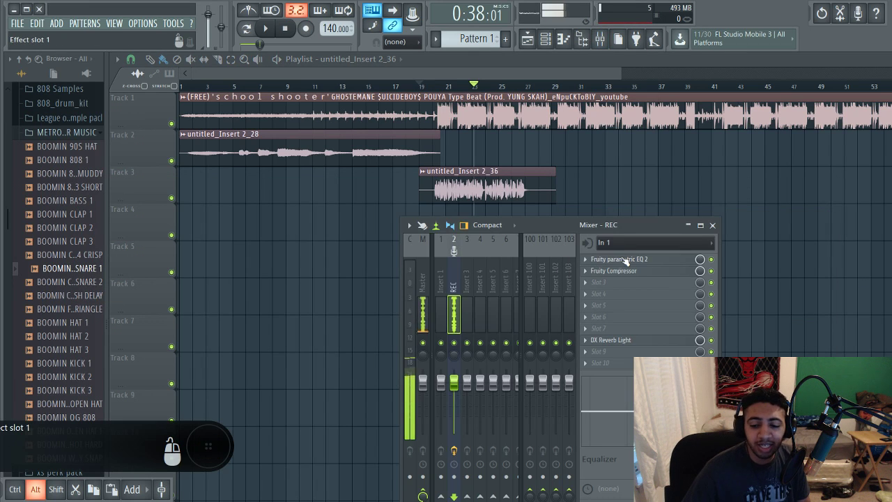
left_click(619, 258)
left_click_drag(400, 282, 418, 280)
left_click(522, 204)
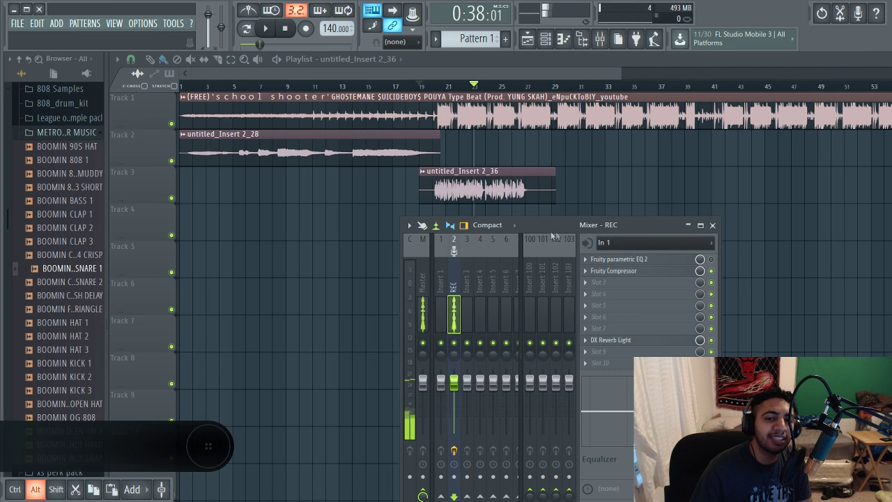
left_click(713, 225)
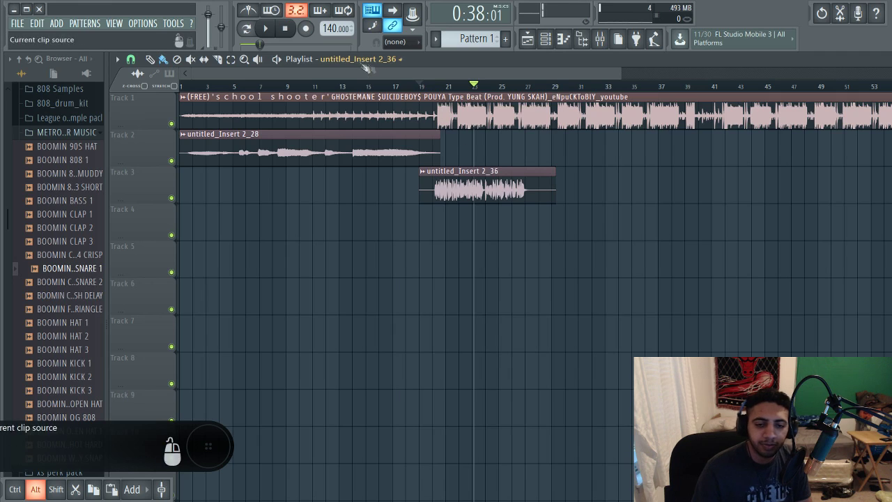
- Set the song position near bar 20 and close the untitled_Insert 2_38 sample settings
left_click(433, 87)
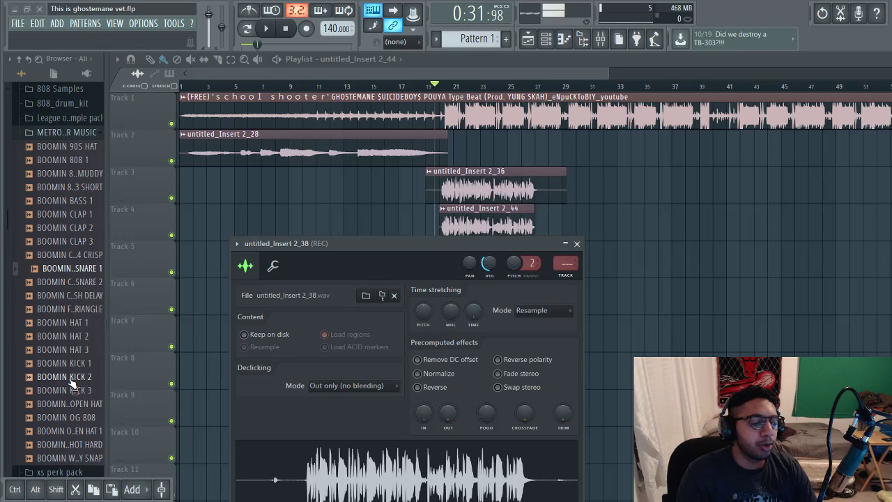
left_click_drag(498, 249, 497, 271)
left_click(564, 265)
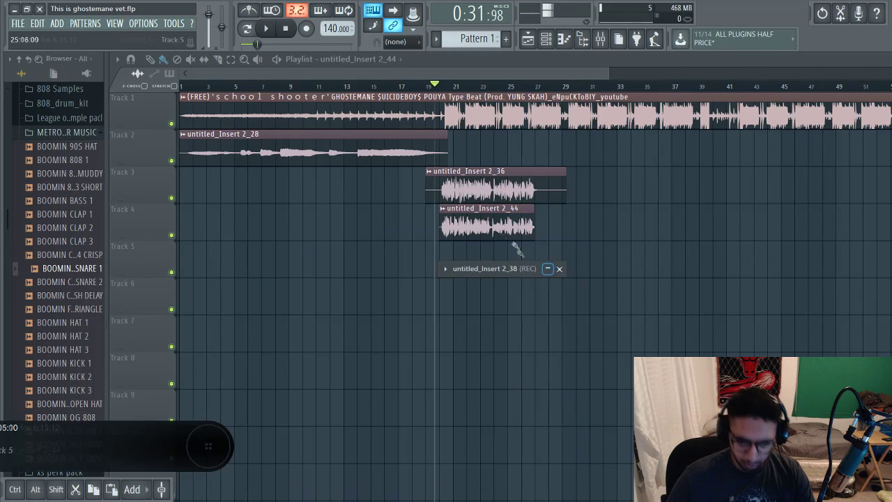
left_click(559, 268)
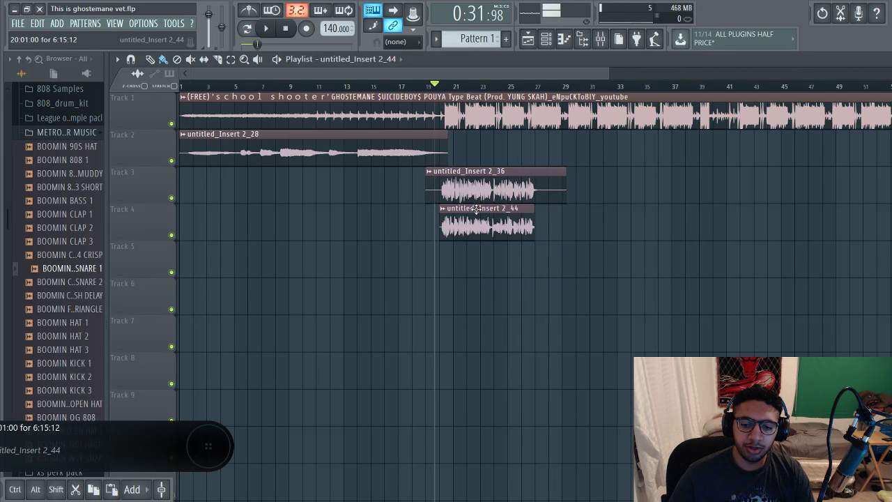
- Check the untitled_Insert 2_44 clip's settings on Track 4, then undo a trial timing shift
double_click(477, 208)
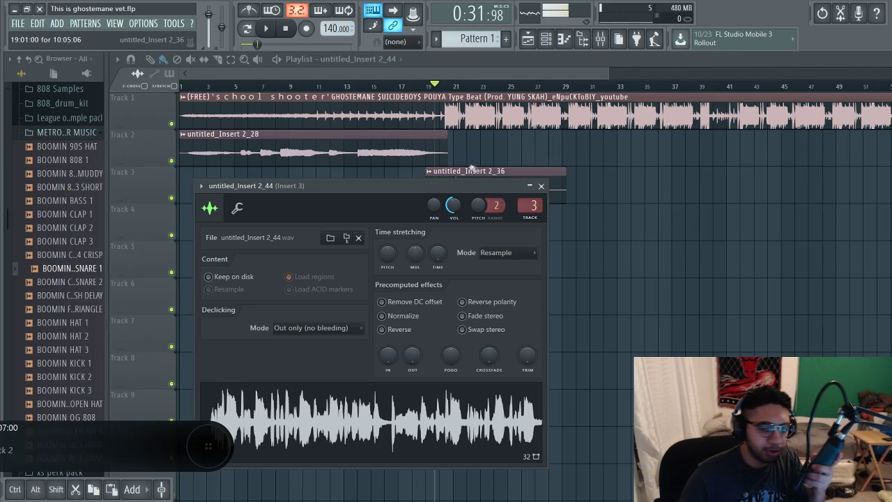
left_click(540, 187)
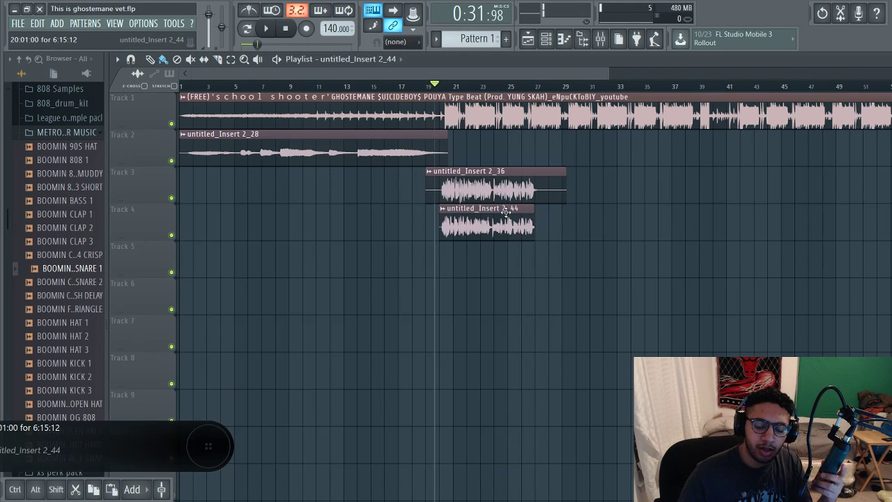
left_click_drag(480, 228, 496, 228)
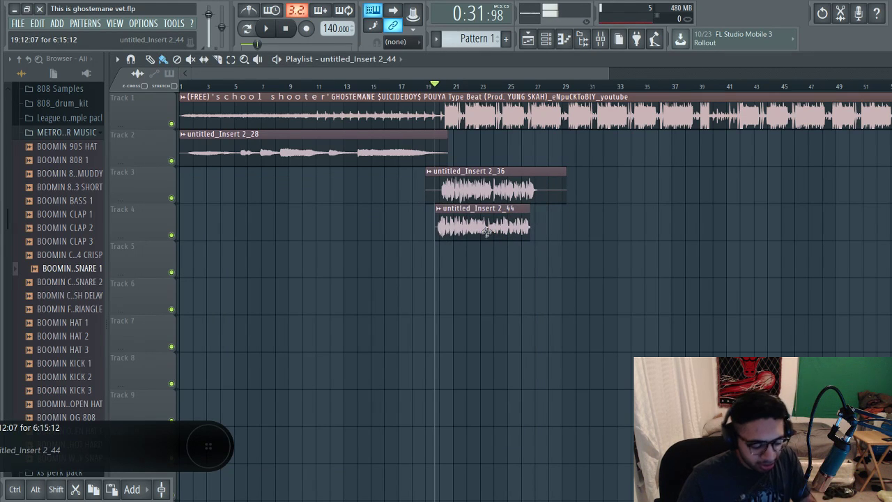
key("ctrl+z")
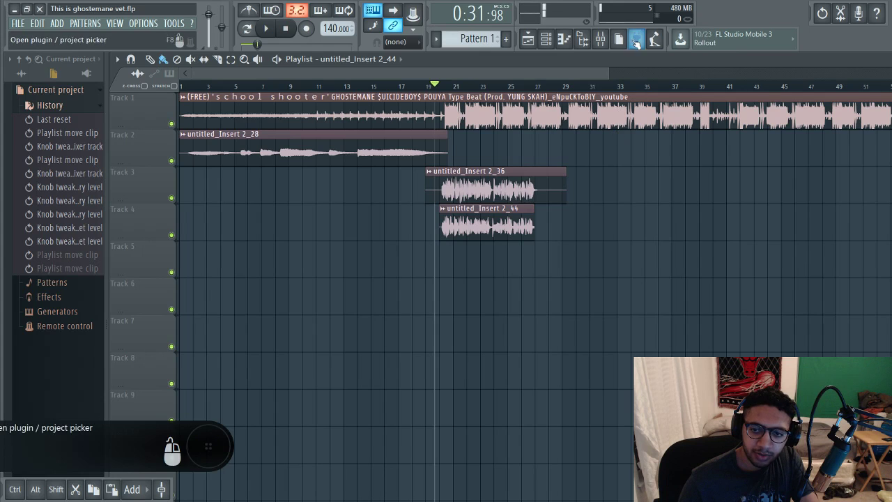
- Bypass Fruity Reeverb 2 on mixer insert 3, play the dry double, then open the reverb's settings
left_click(600, 39)
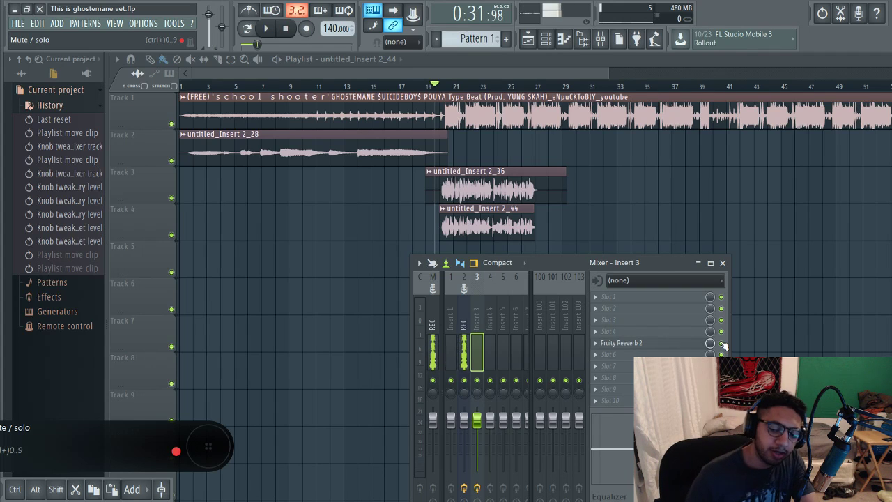
left_click(722, 343)
key("space")
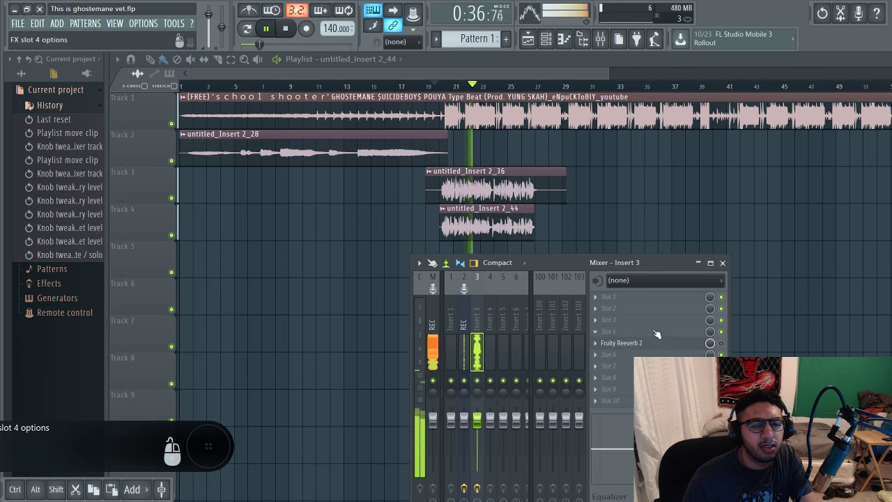
key("space")
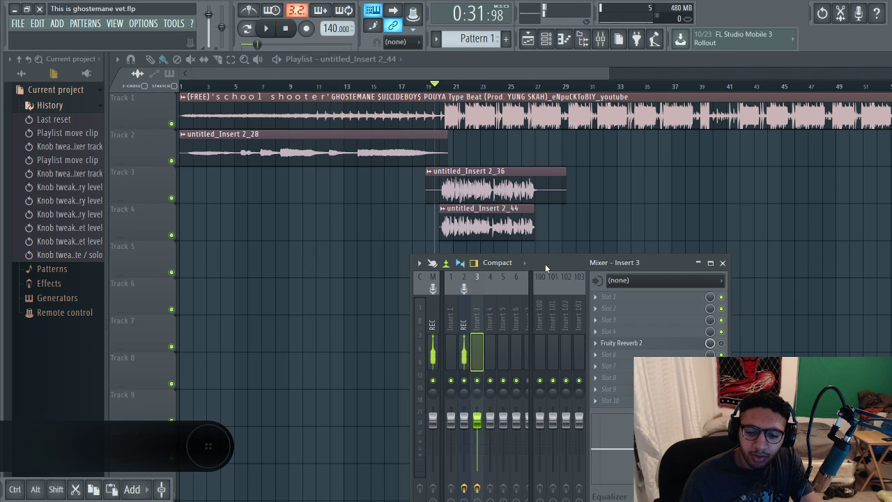
left_click_drag(545, 263, 523, 260)
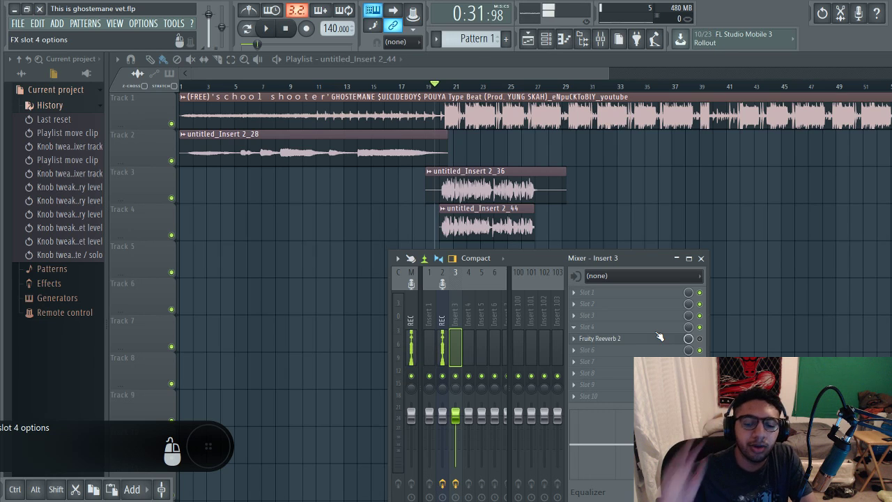
left_click(613, 339)
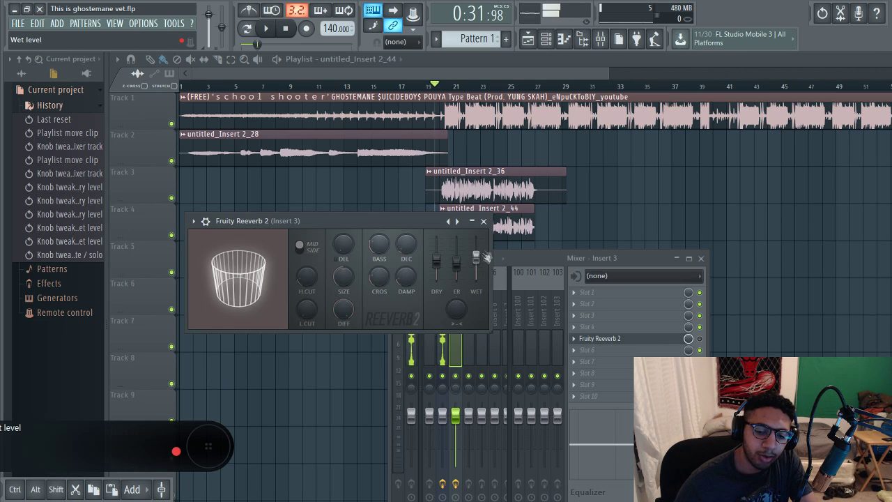
- Set insert 3's Fruity Reeverb 2 to 73% wet and 58% dry, re-enable it, and play
left_click_drag(477, 255, 477, 250)
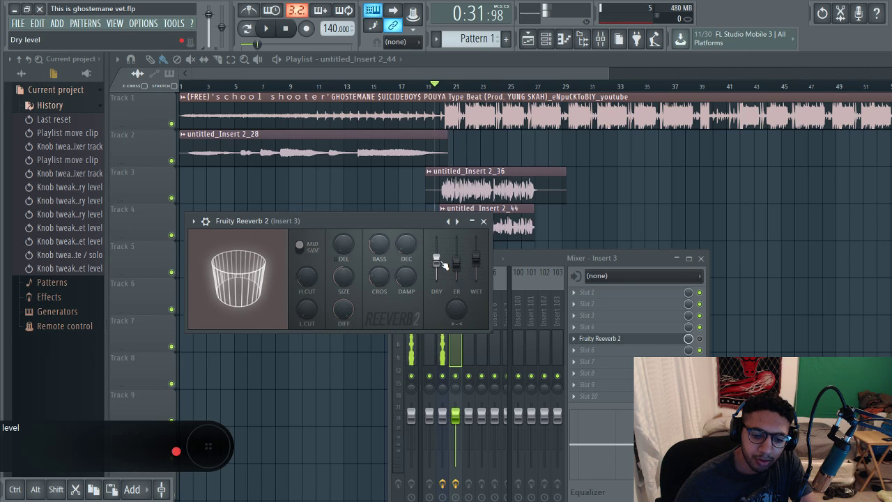
left_click_drag(437, 260, 437, 263)
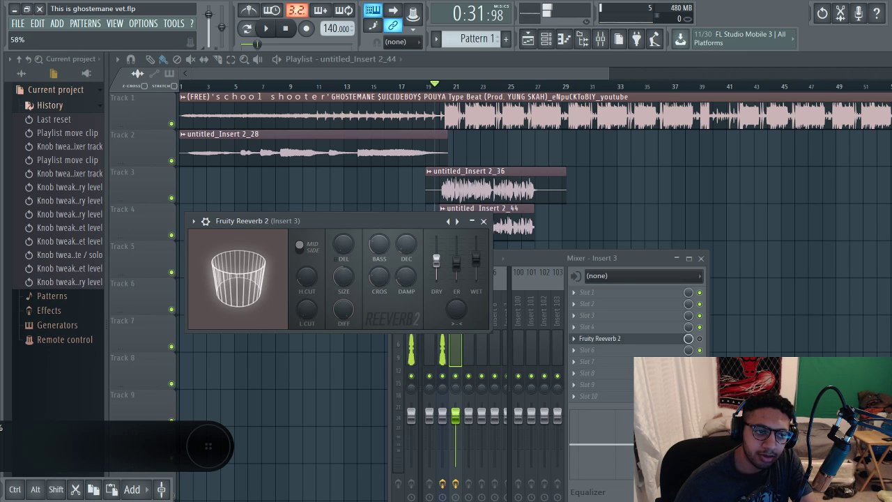
left_click(599, 338)
left_click(700, 339)
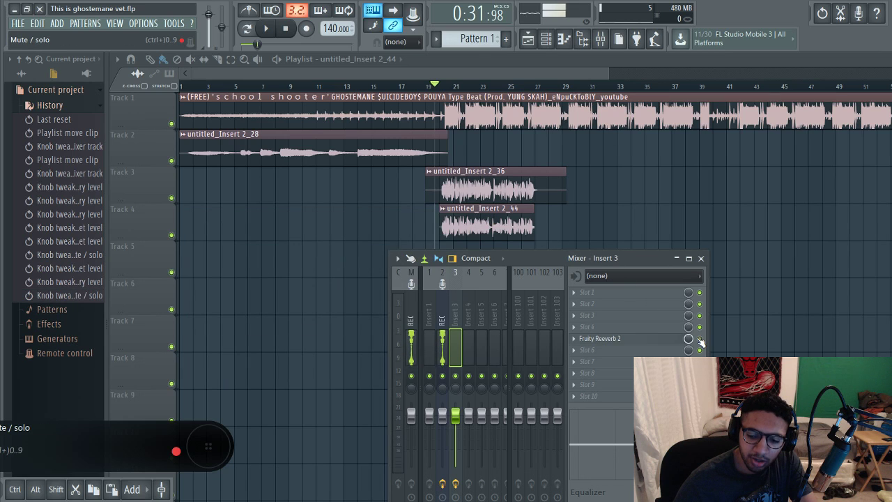
key("space")
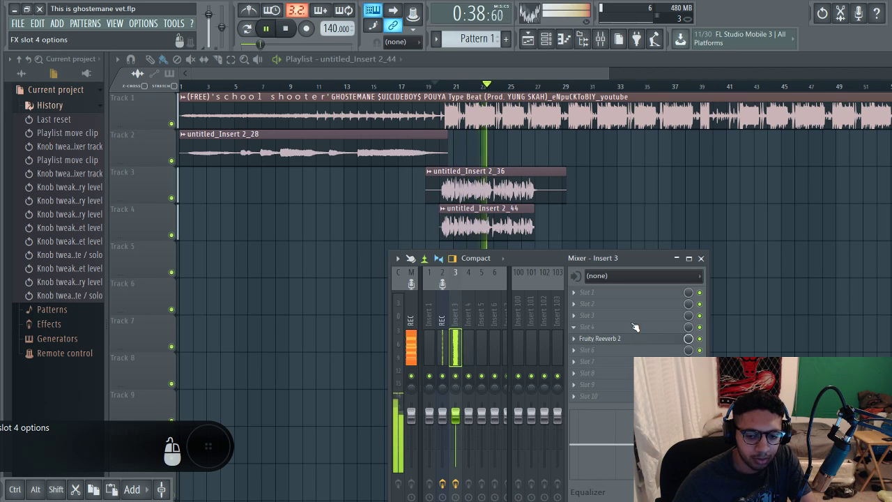
- Check the untitled_Insert 2_36 clip's settings, then play both reverbed doubles over the beat
double_click(493, 171)
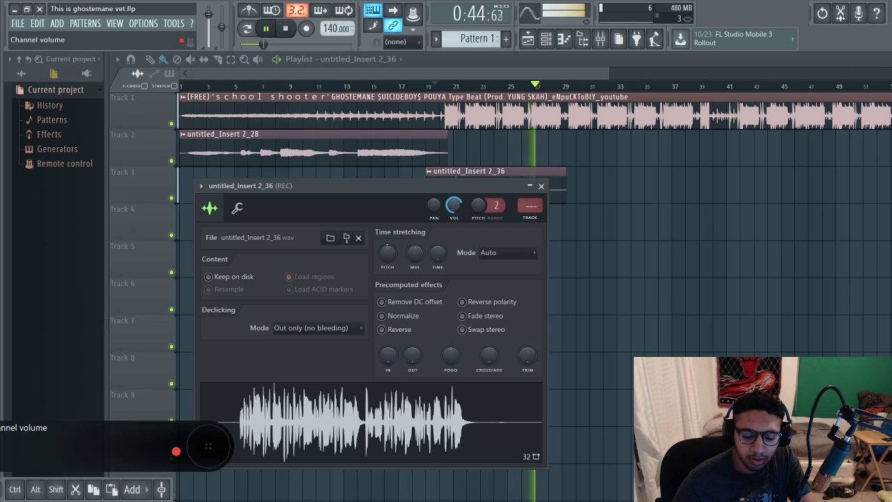
key("space")
left_click(543, 186)
key("space")
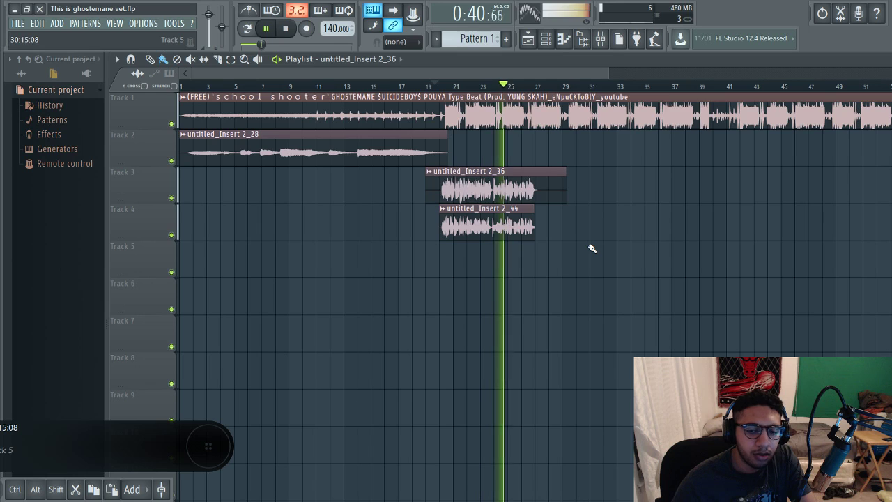
key("space")
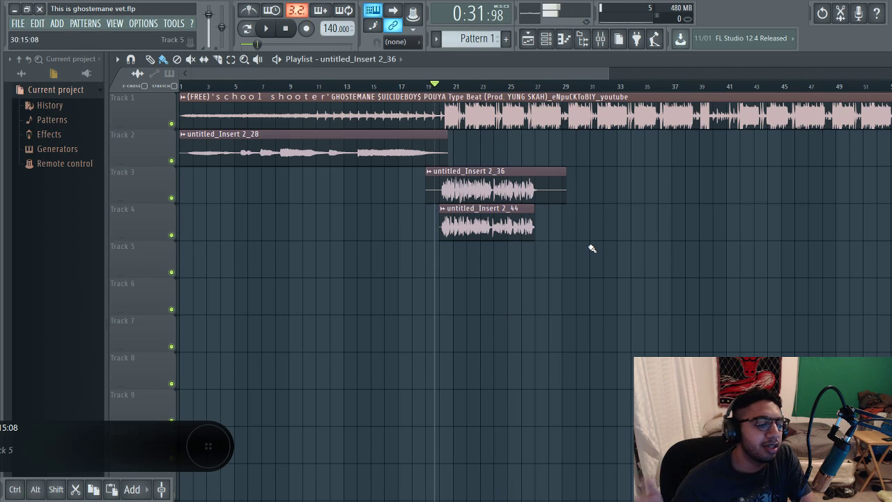